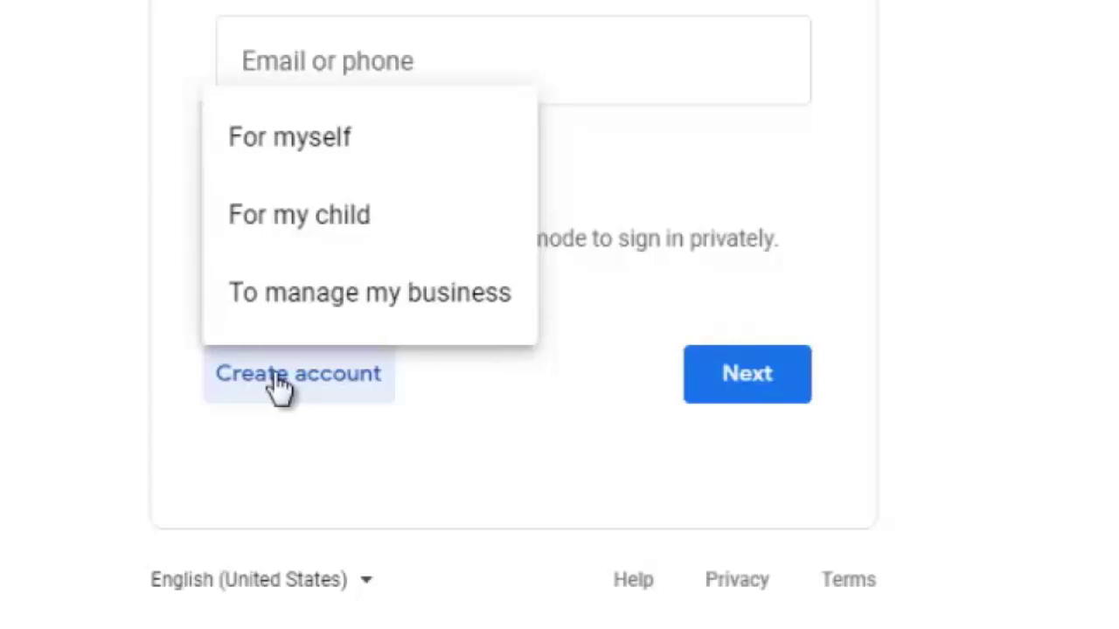
# - Choose 'For myself' to create a personal Google Account
pyautogui.click(290, 137)
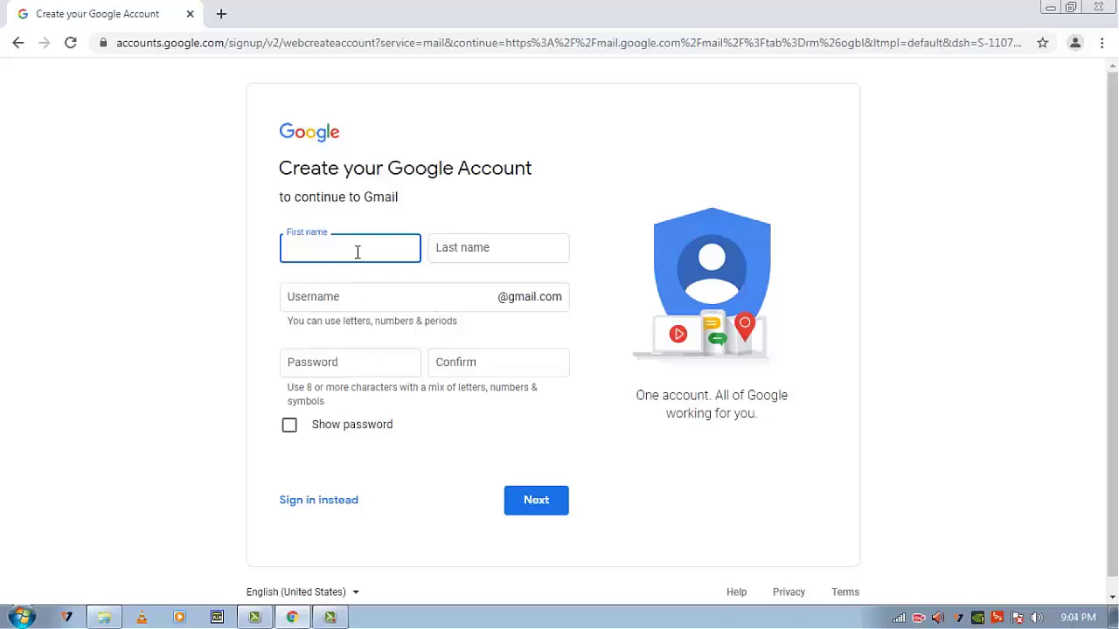
# - Enter the user's first and last name, then take one of the suggested available usernames
pyautogui.press('Tab')
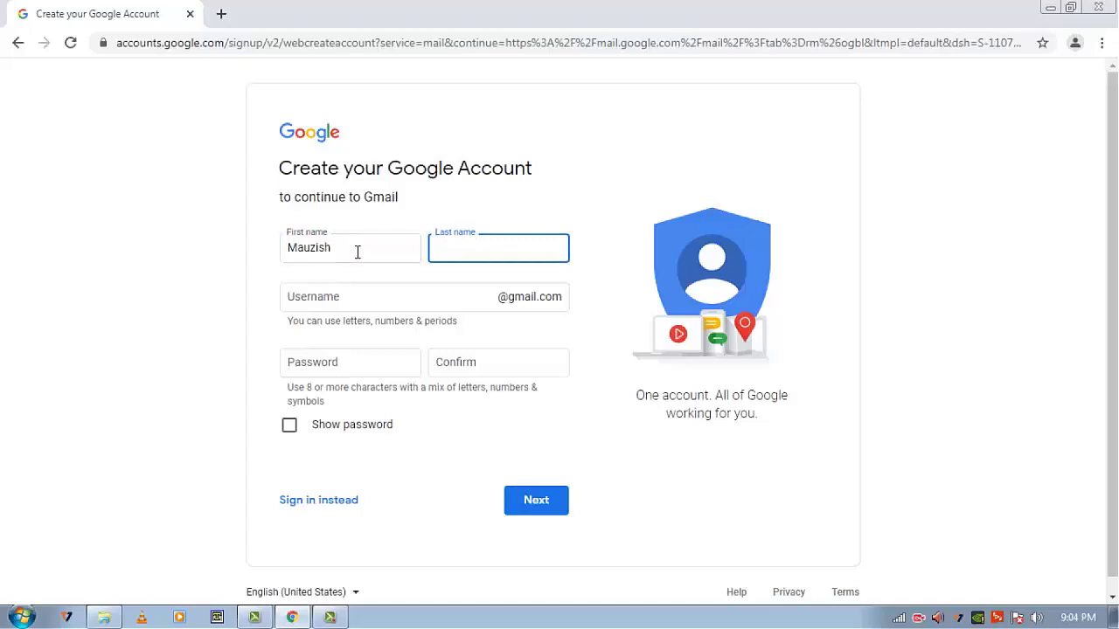
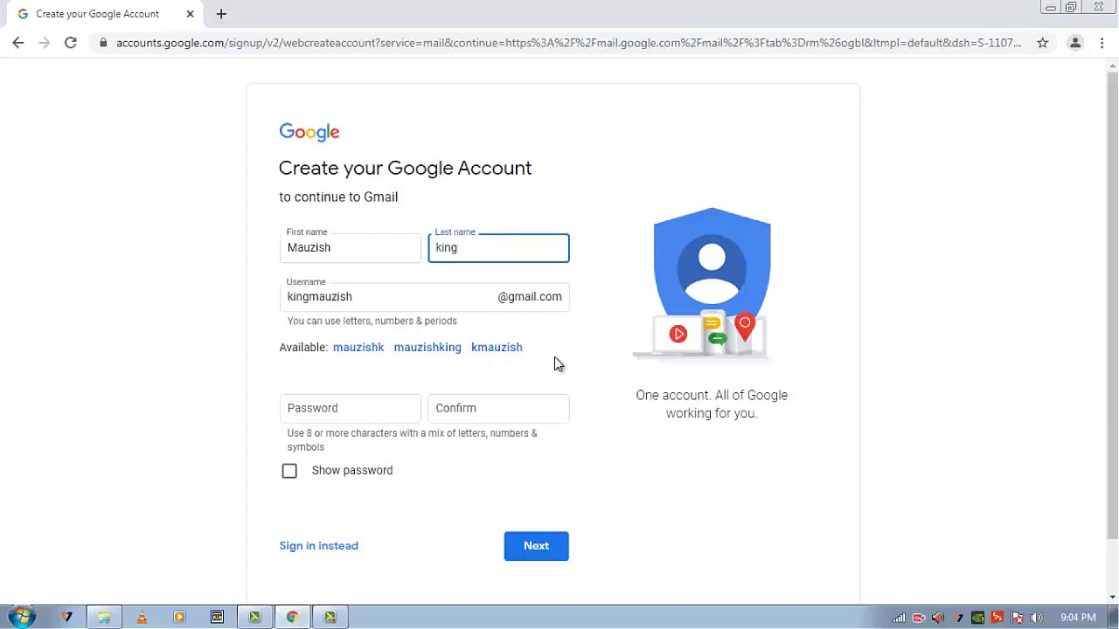
pyautogui.click(436, 350)
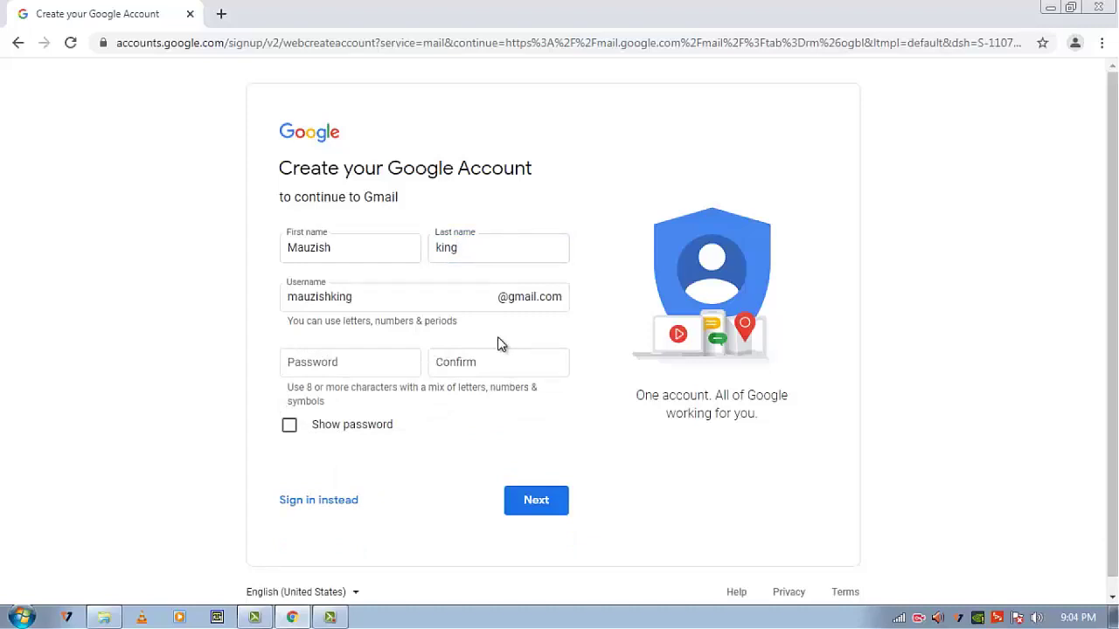
pyautogui.click(383, 366)
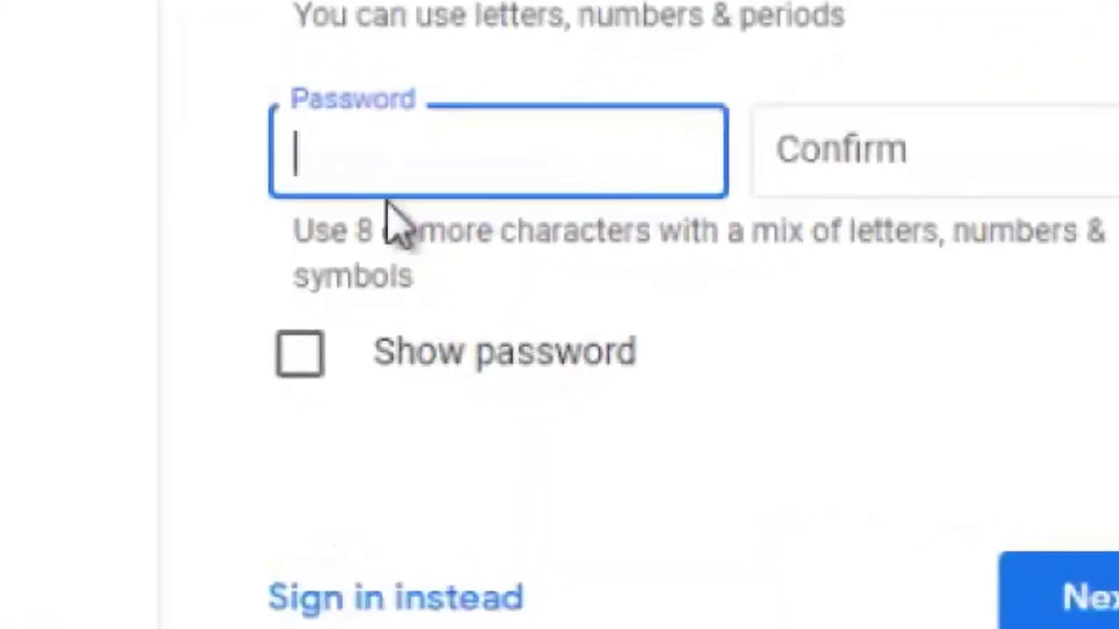
pyautogui.click(302, 353)
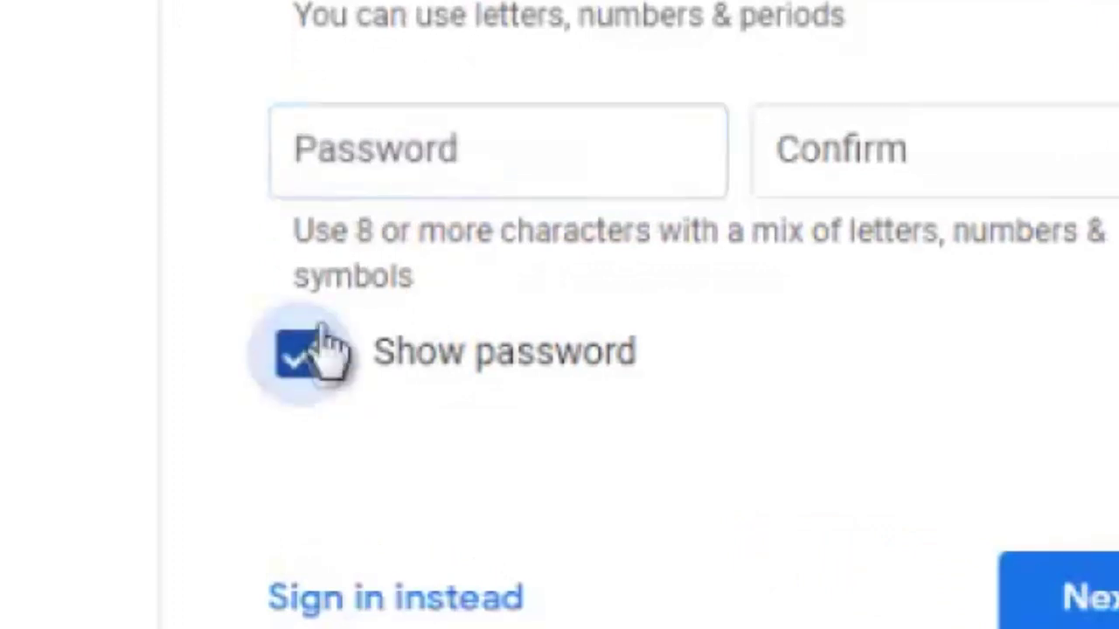
pyautogui.click(392, 154)
pyautogui.write('gyui')
pyautogui.press('BackSpace')
pyautogui.press('BackSpace')
pyautogui.press('BackSpace')
pyautogui.press('BackSpace')
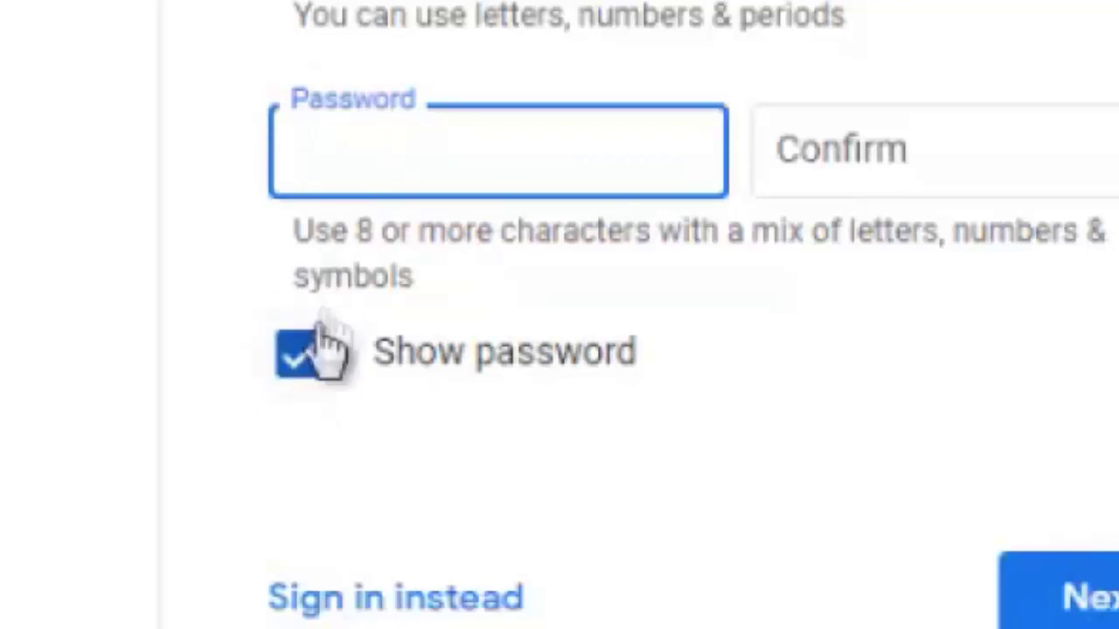
pyautogui.click(325, 349)
pyautogui.click(343, 163)
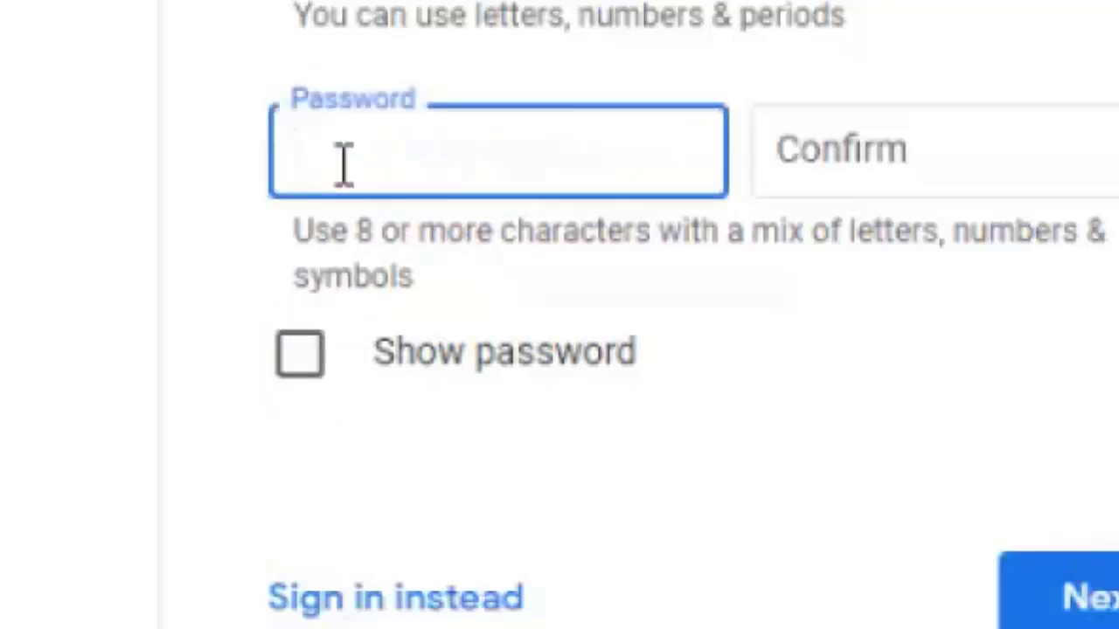
pyautogui.write('abc')
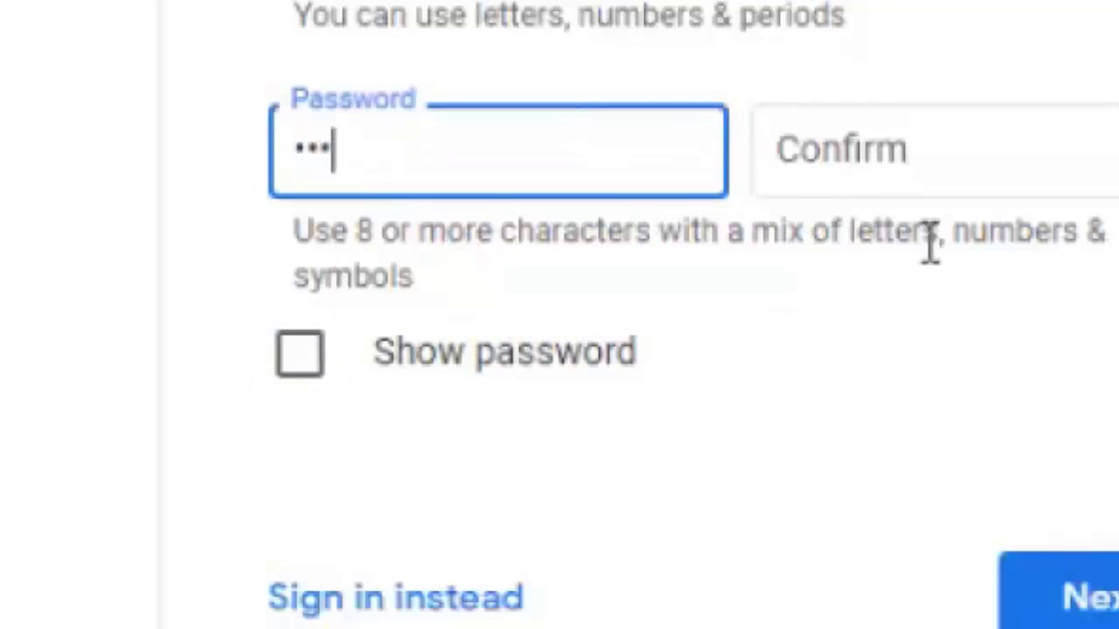
pyautogui.press('BackSpace')
pyautogui.press('BackSpace')
pyautogui.press('BackSpace')
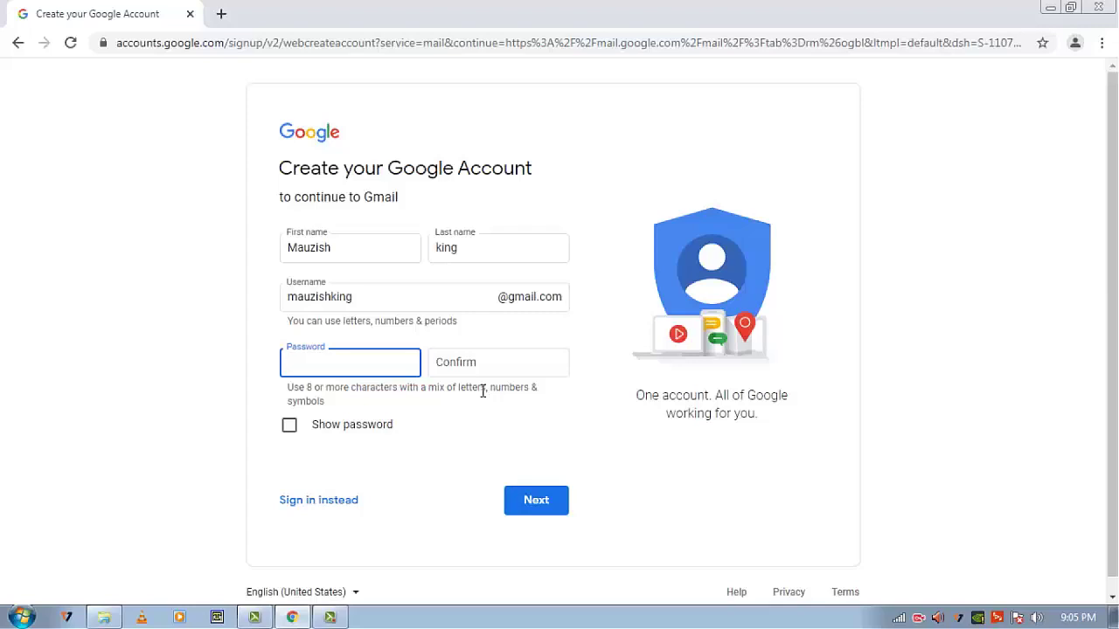
# - Enter the account password in Password and again in Confirm
pyautogui.write('••••••••••')
pyautogui.click(486, 367)
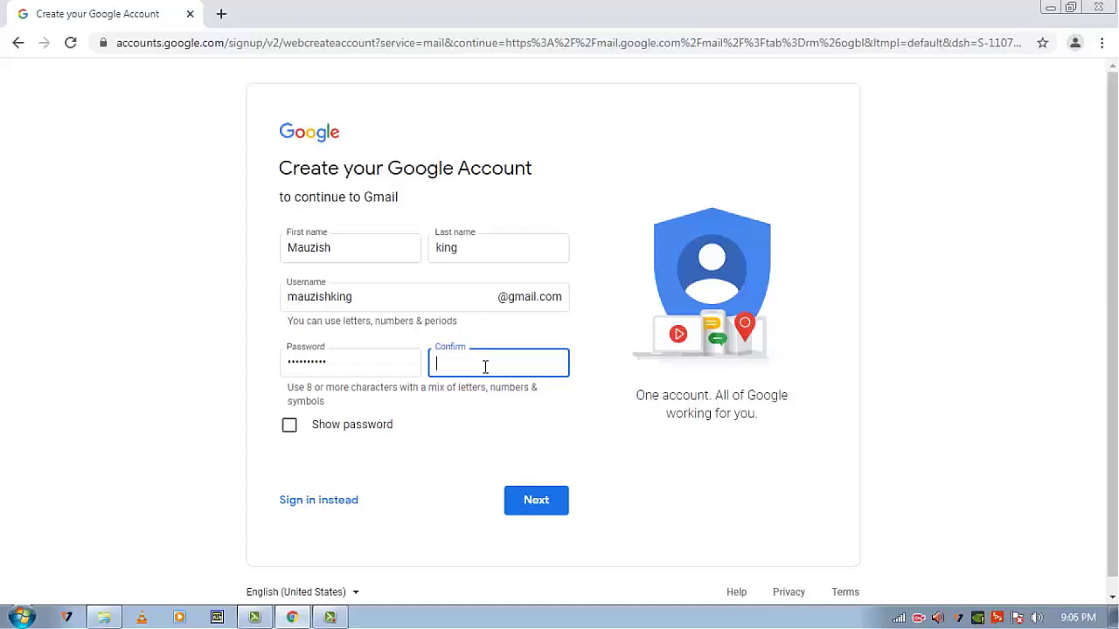
pyautogui.write('•••••••••••')
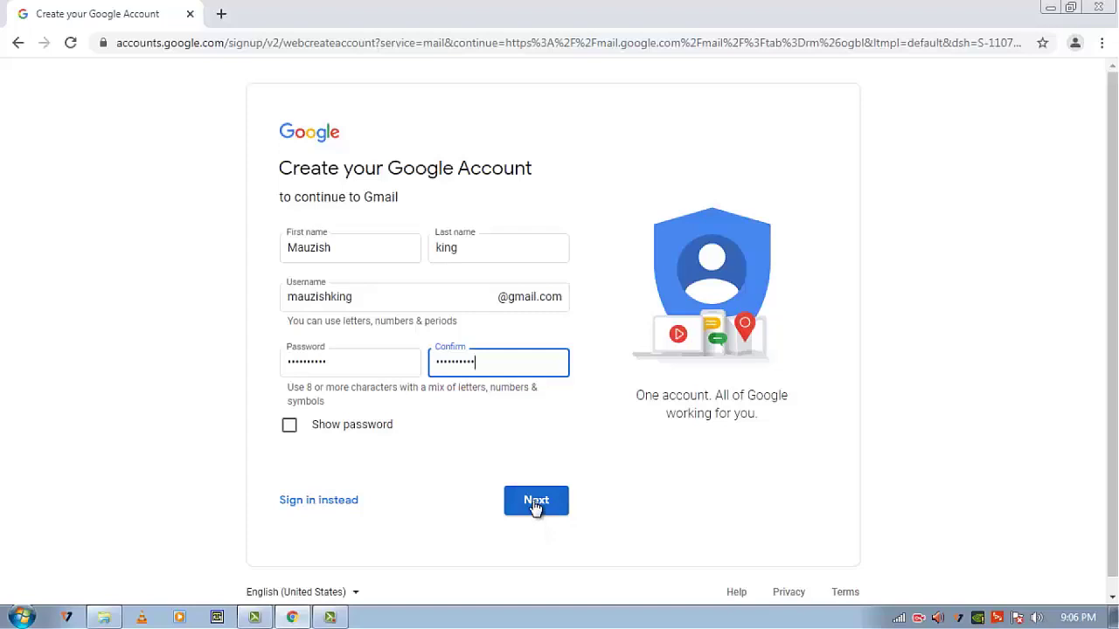
# - After the mismatch error, show the passwords, retype the confirmation and resubmit
pyautogui.click(536, 505)
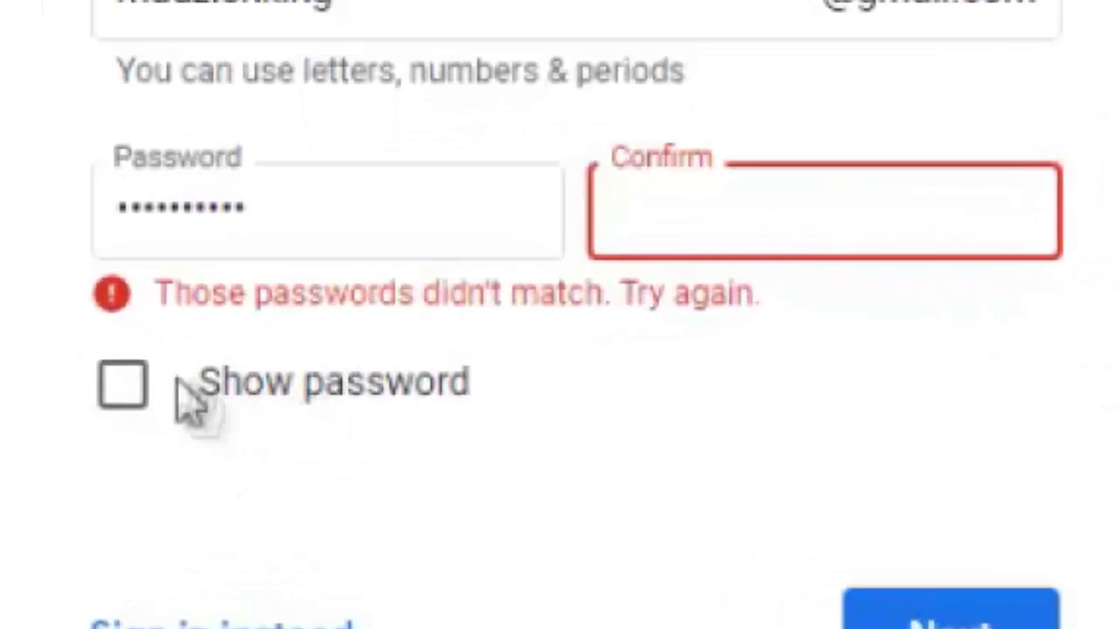
pyautogui.click(122, 386)
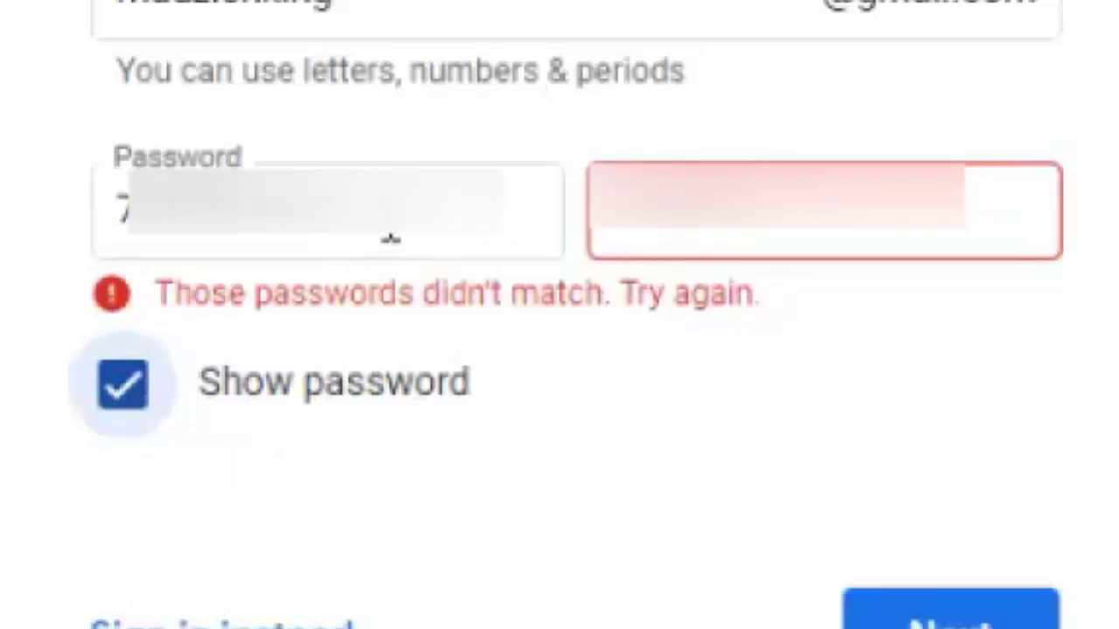
pyautogui.doubleClick(394, 237)
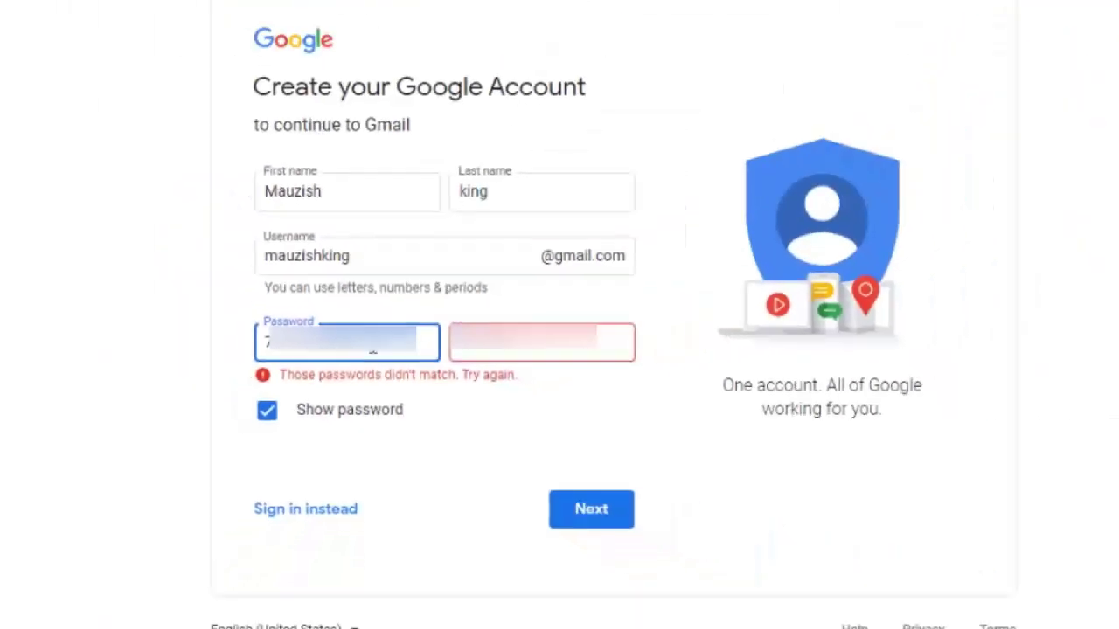
pyautogui.click(453, 367)
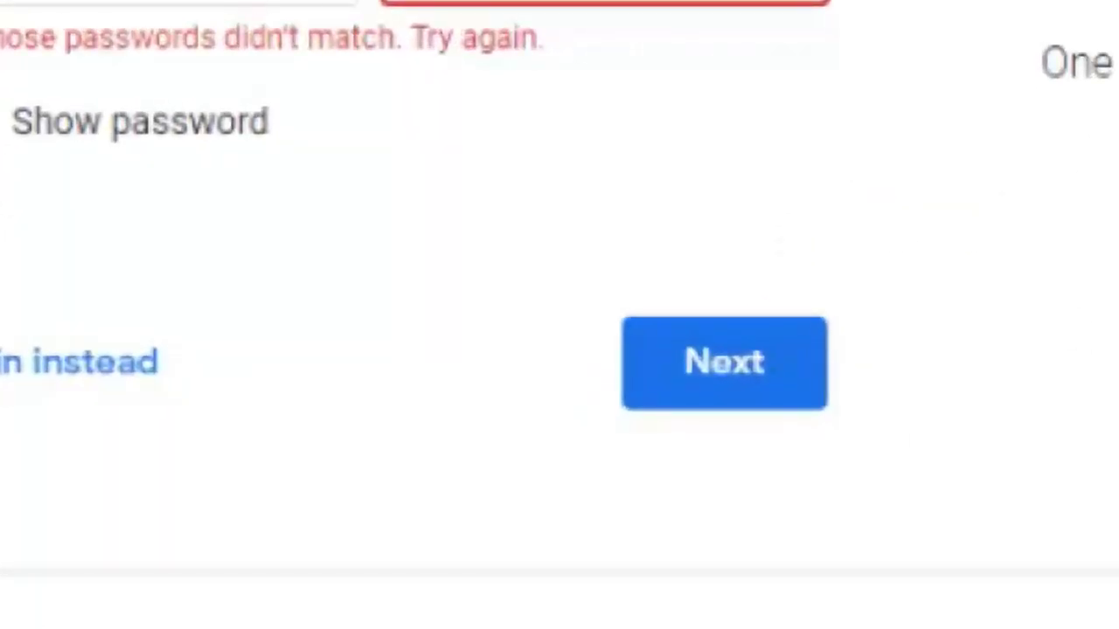
pyautogui.click(542, 491)
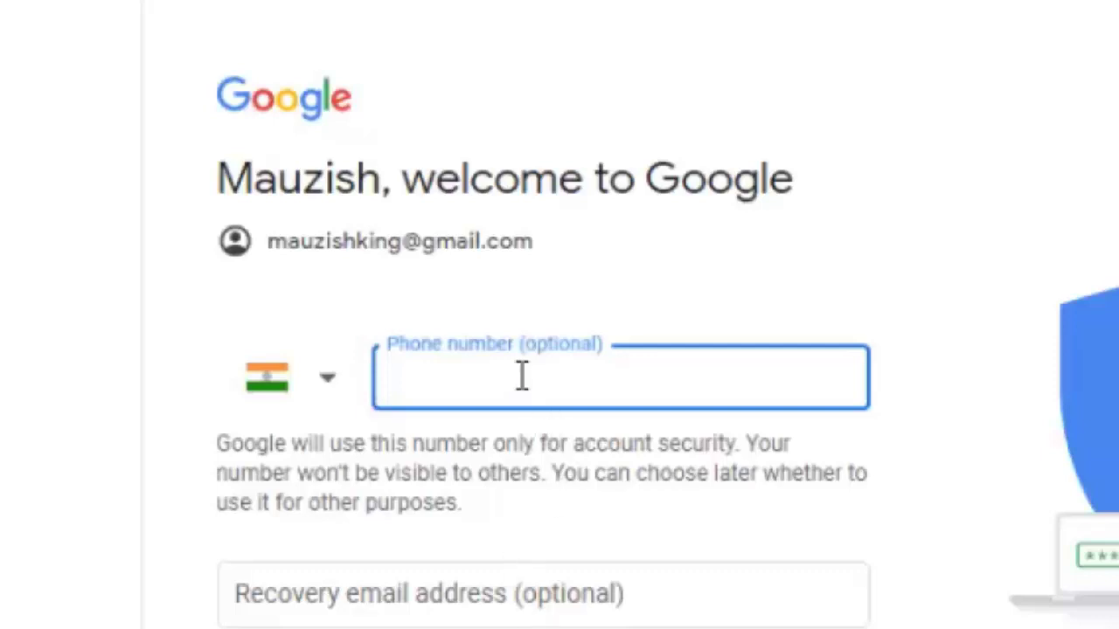
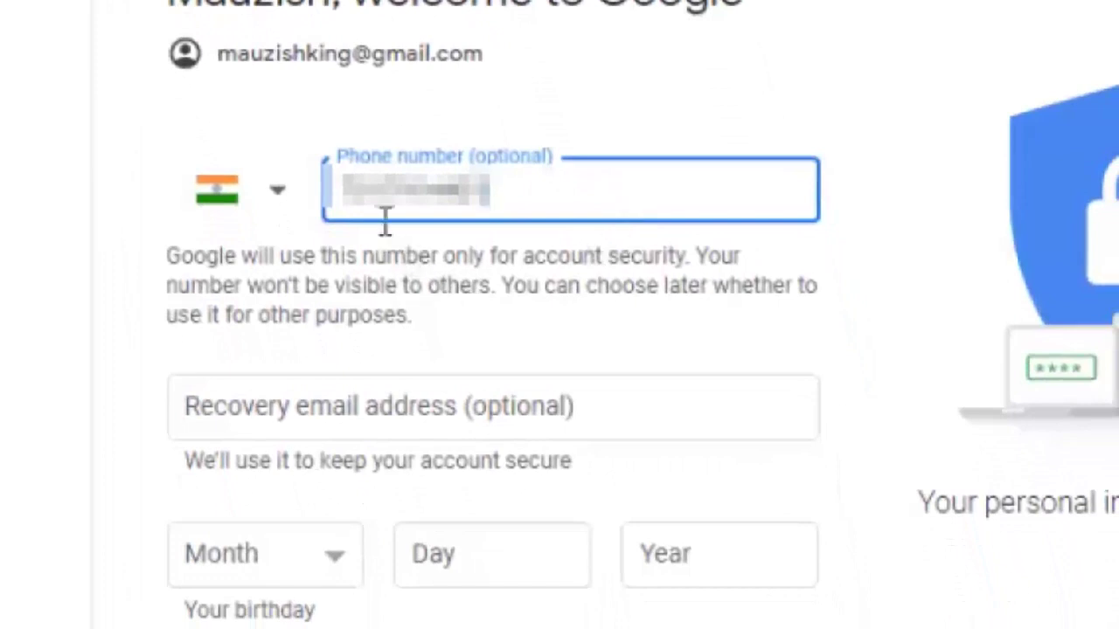
# - Enter the phone number, skip recovery email, and set the birthday to January 01, 1990
pyautogui.click(339, 412)
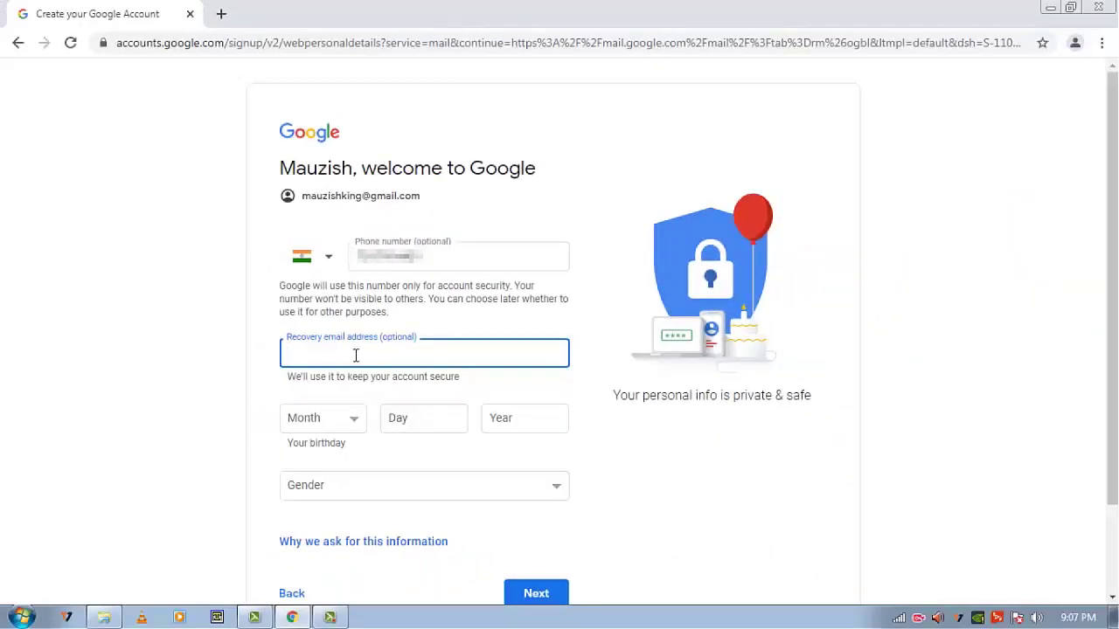
pyautogui.click(355, 423)
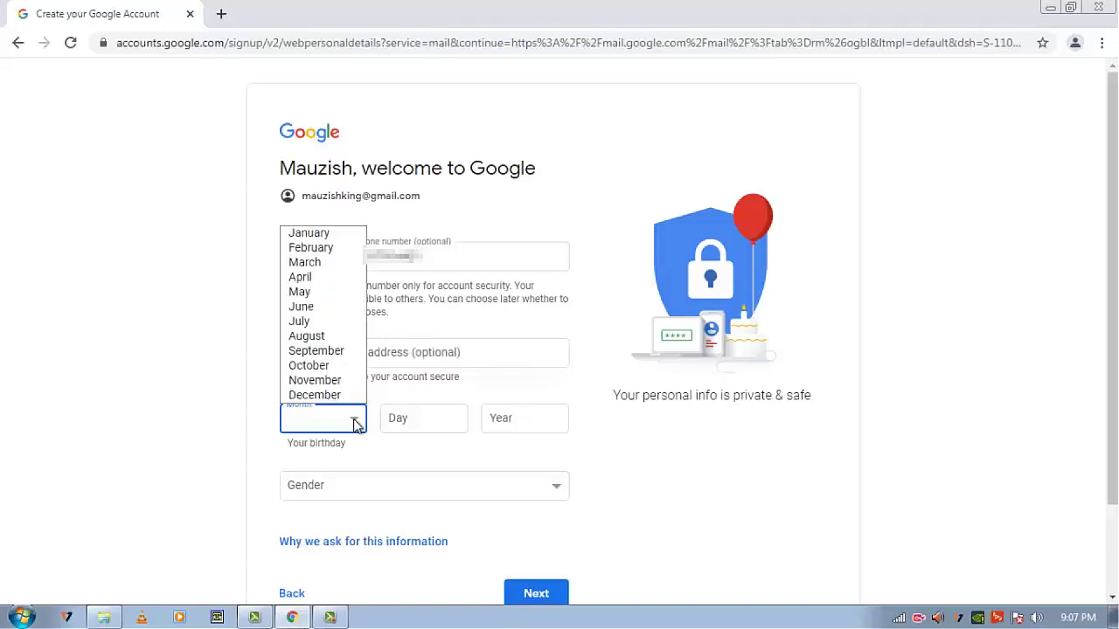
pyautogui.click(308, 234)
pyautogui.click(448, 422)
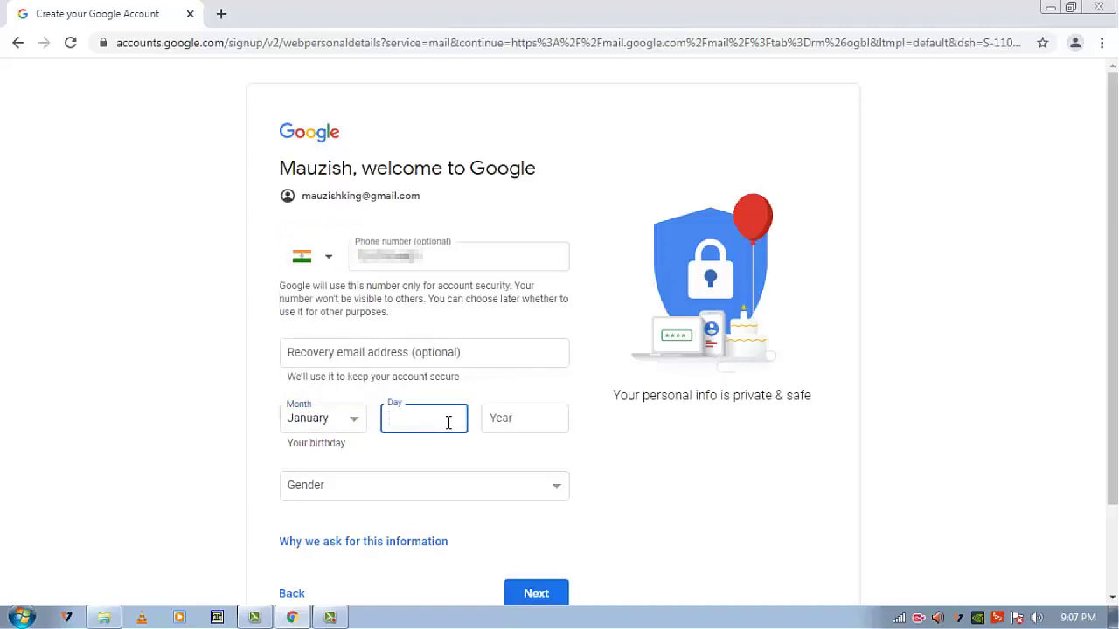
pyautogui.write('01')
pyautogui.click(516, 417)
pyautogui.write('1990')
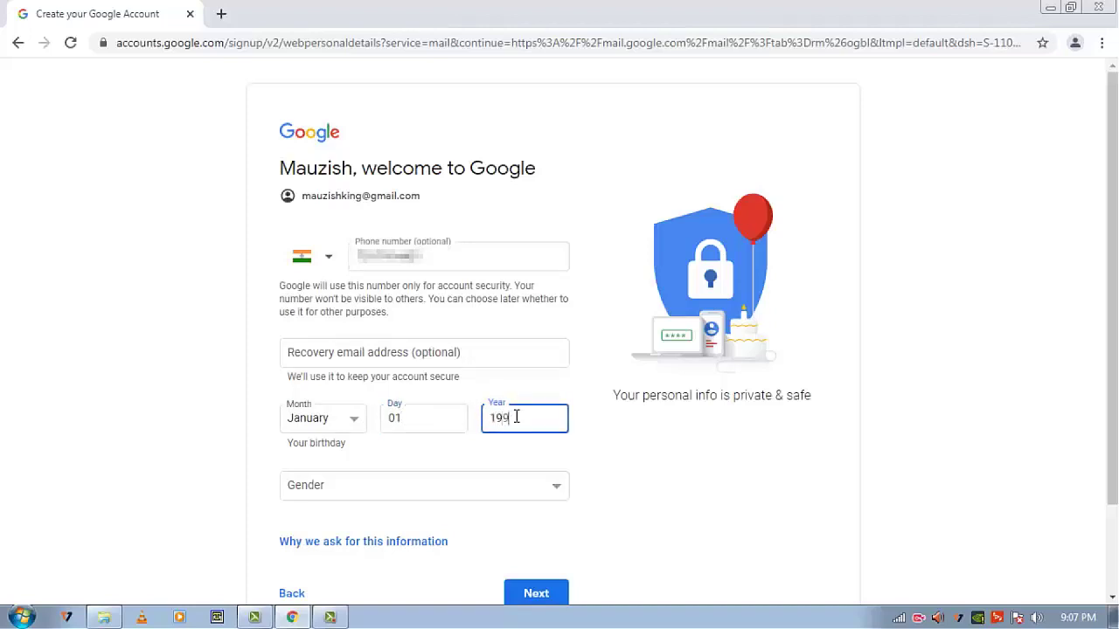
pyautogui.scroll(-1, 516, 417)
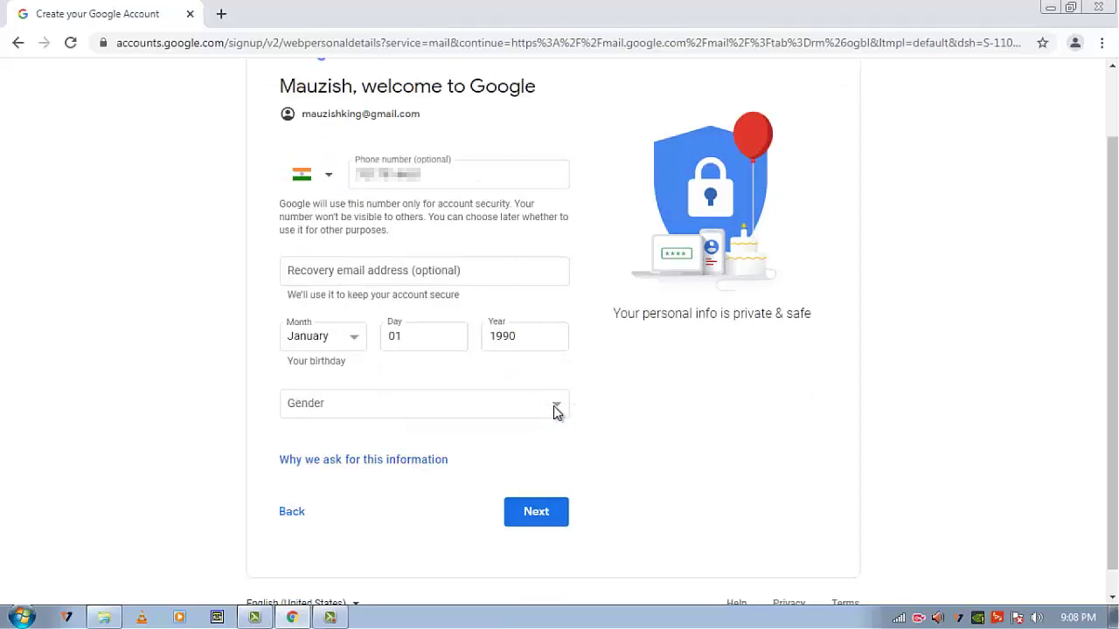
# - Set the gender to Male and submit the personal details
pyautogui.click(556, 408)
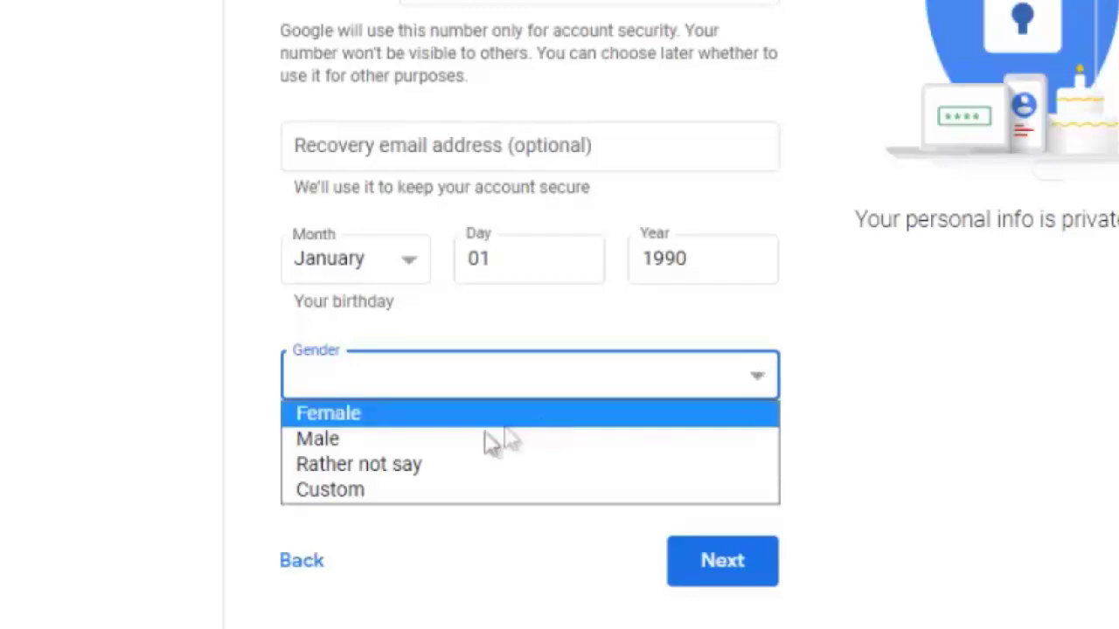
pyautogui.click(441, 441)
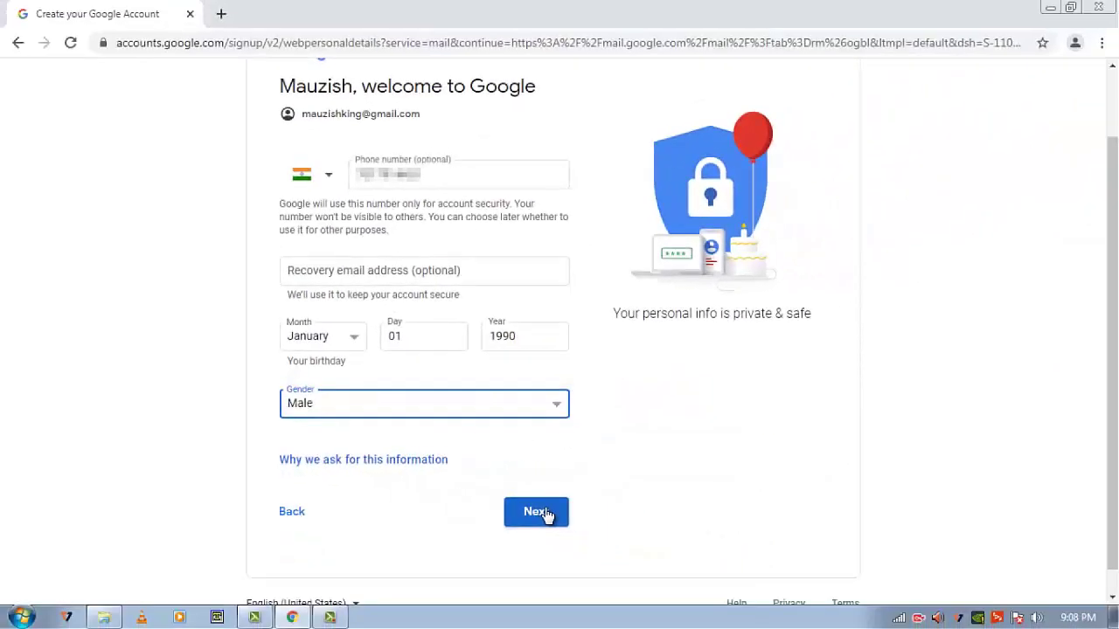
pyautogui.click(536, 512)
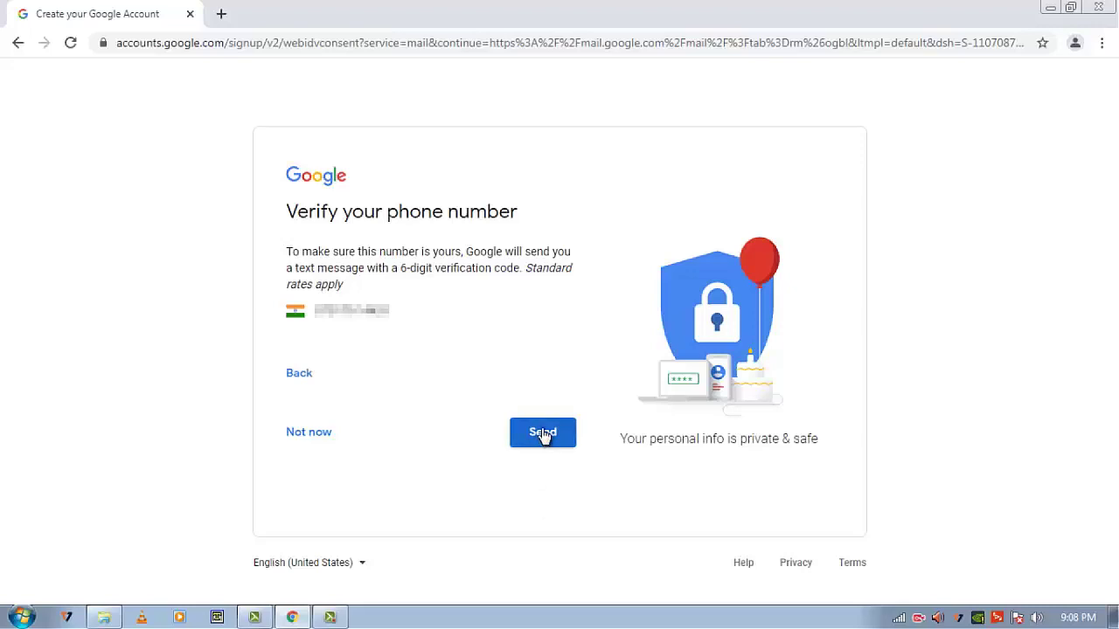
# - Skip phone verification with 'Not now', read through Privacy and Terms, and choose 'I agree'
pyautogui.click(306, 434)
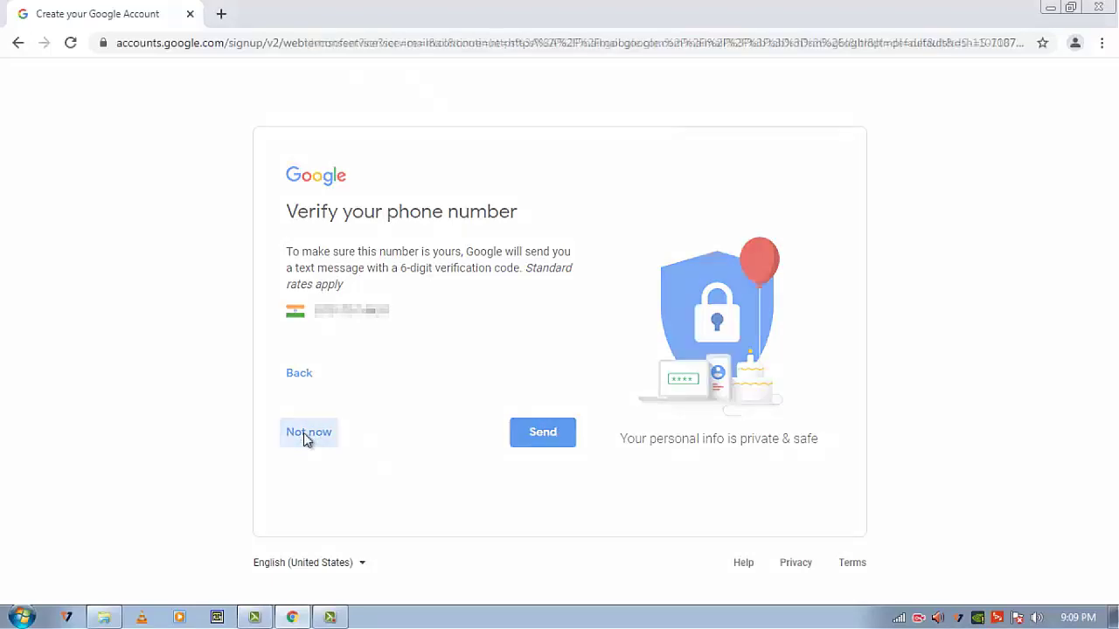
pyautogui.scroll(-5, 462, 433)
pyautogui.scroll(-5, 462, 434)
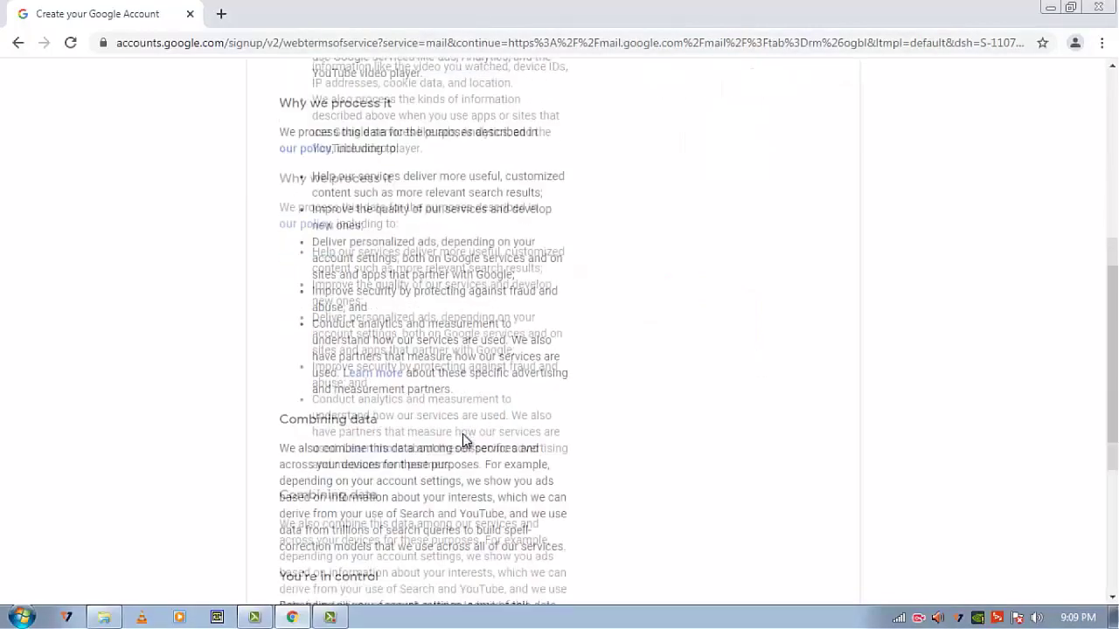
pyautogui.scroll(10, 463, 435)
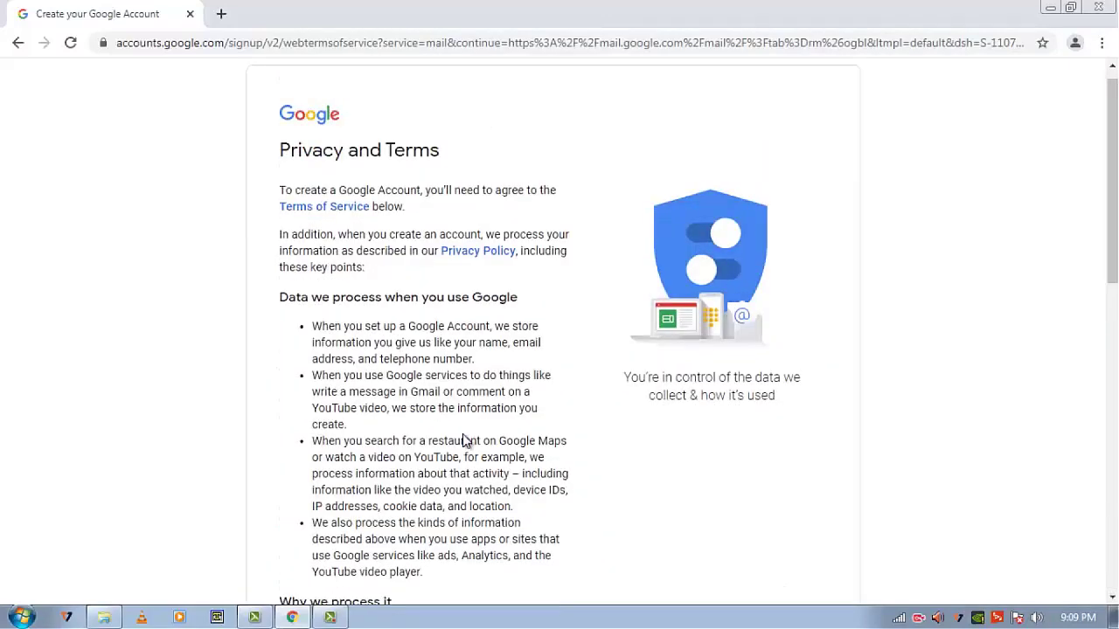
pyautogui.scroll(-7, 462, 440)
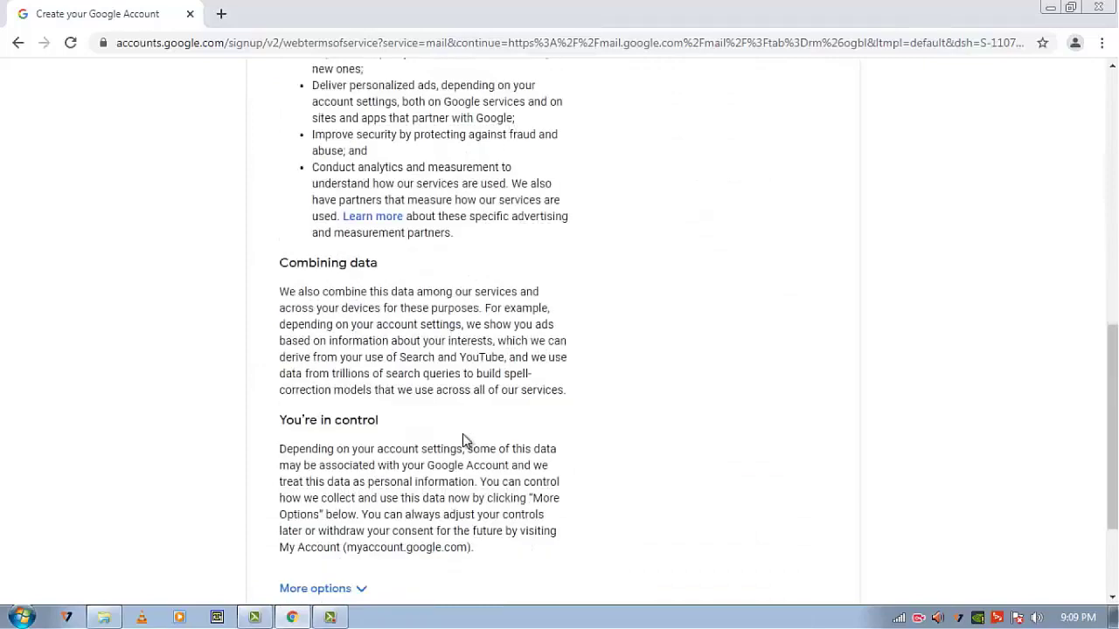
pyautogui.scroll(-2, 464, 440)
pyautogui.scroll(10, 463, 435)
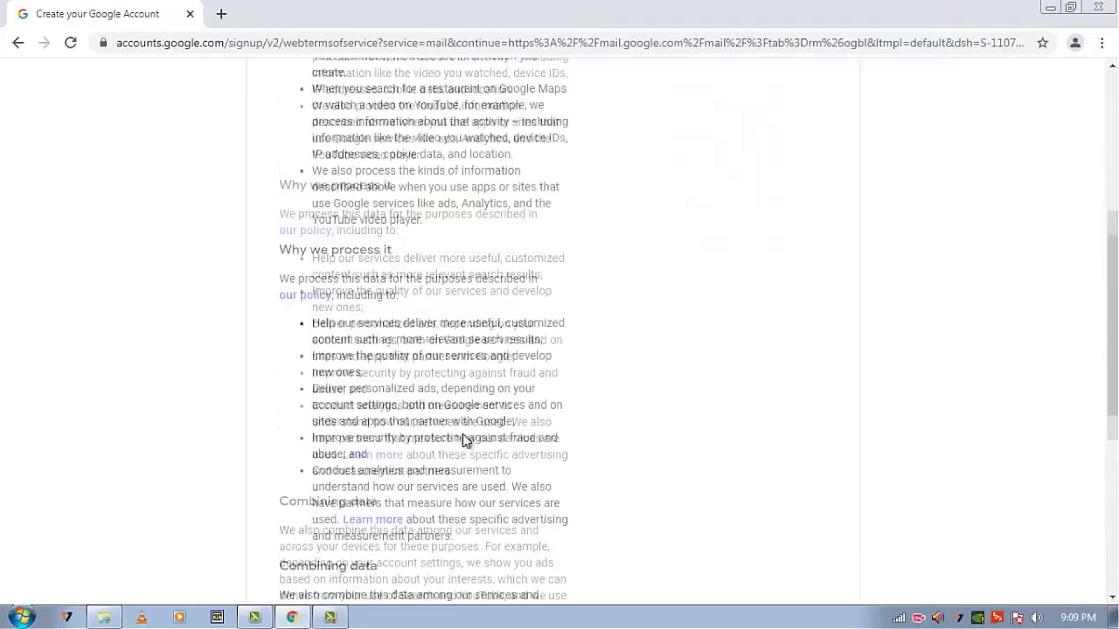
pyautogui.scroll(-10, 463, 437)
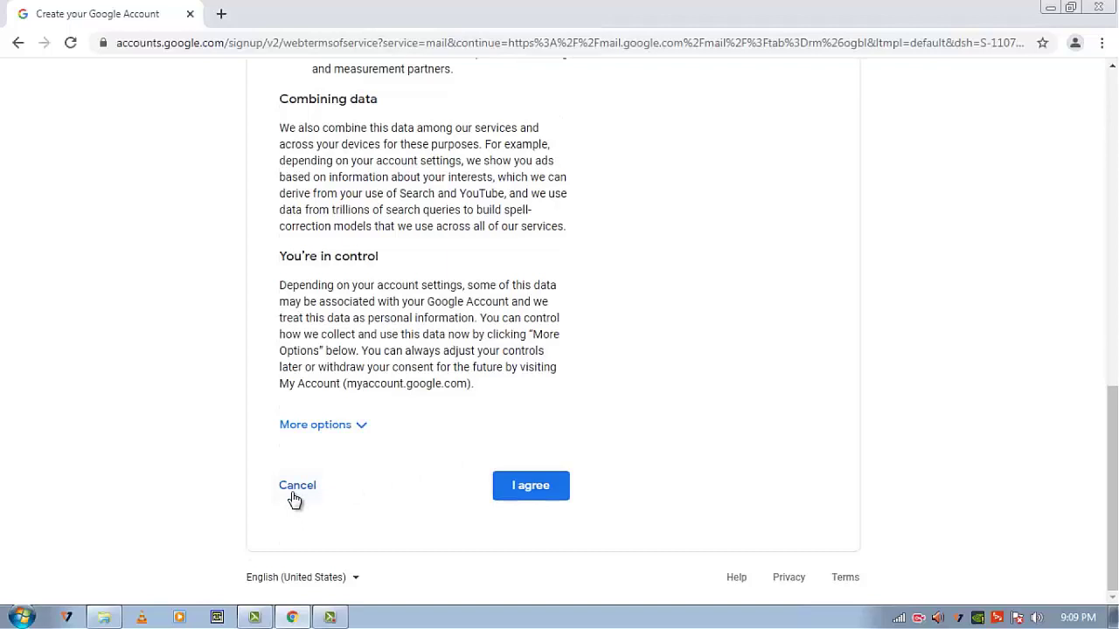
pyautogui.click(528, 490)
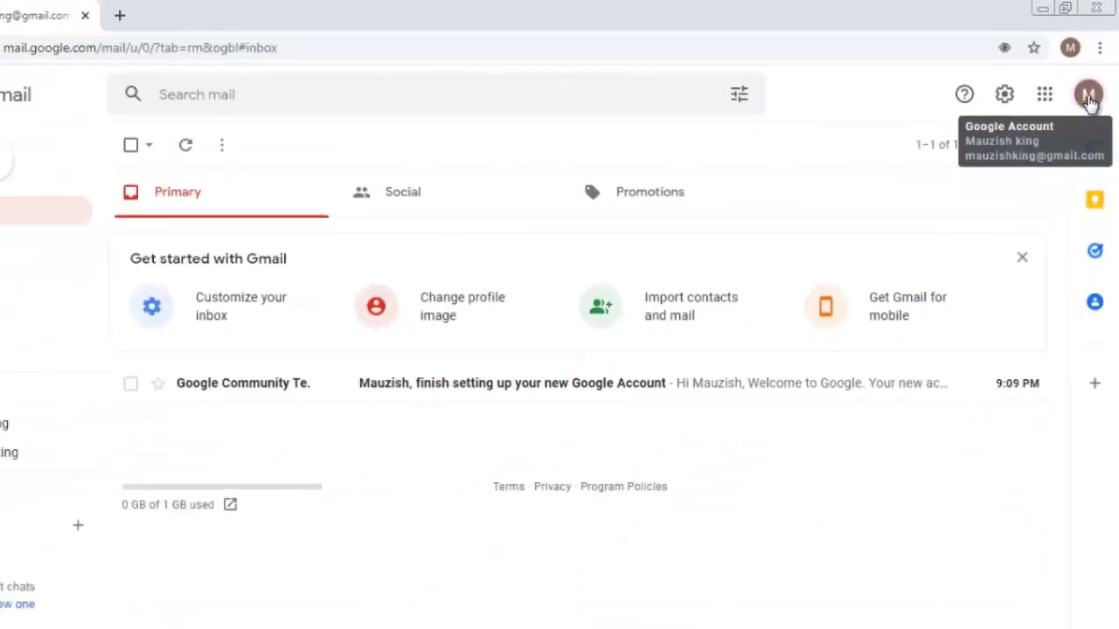
# - Open the Gmail profile avatar popup showing the new account's name and address
pyautogui.click(1088, 96)
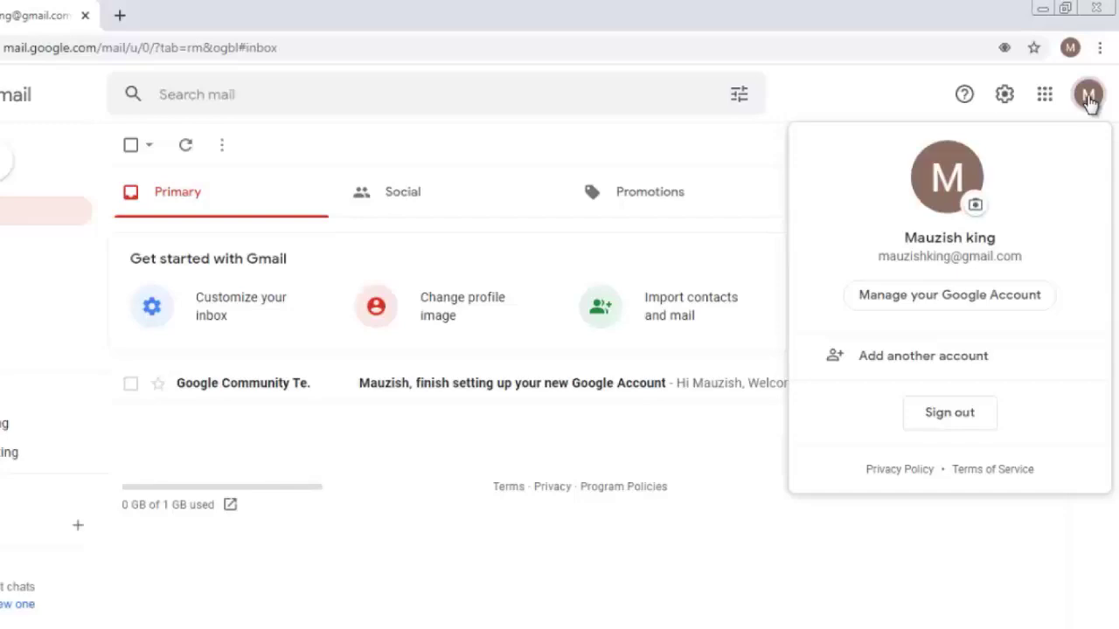